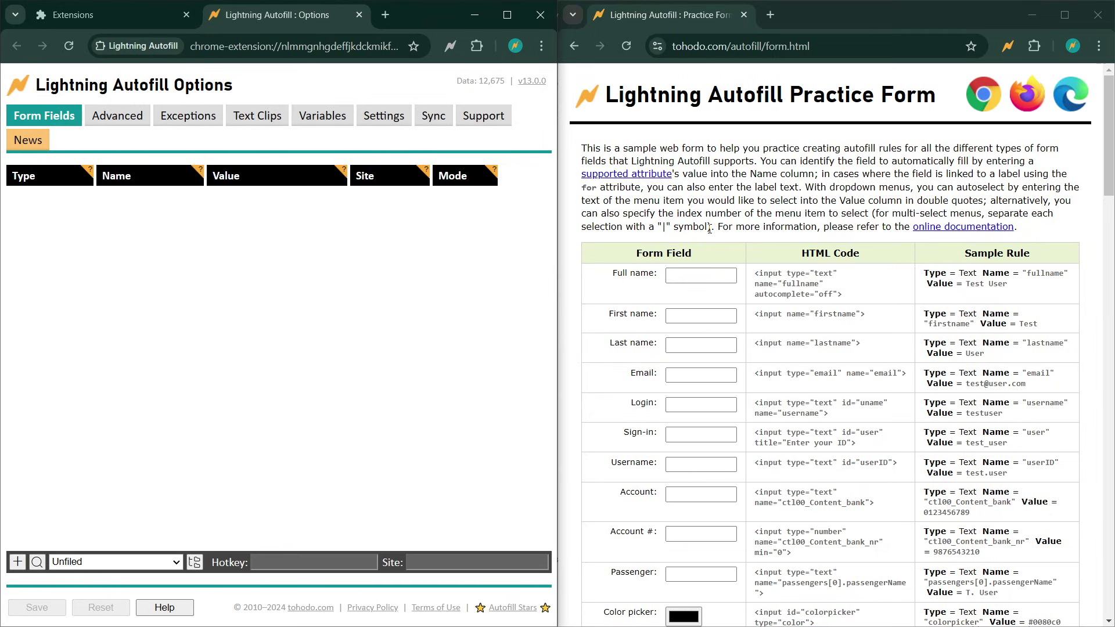
# Step: Enter Test and User as the names and generate a First-name rule in new profile 'First'
pyautogui.click(690, 318)
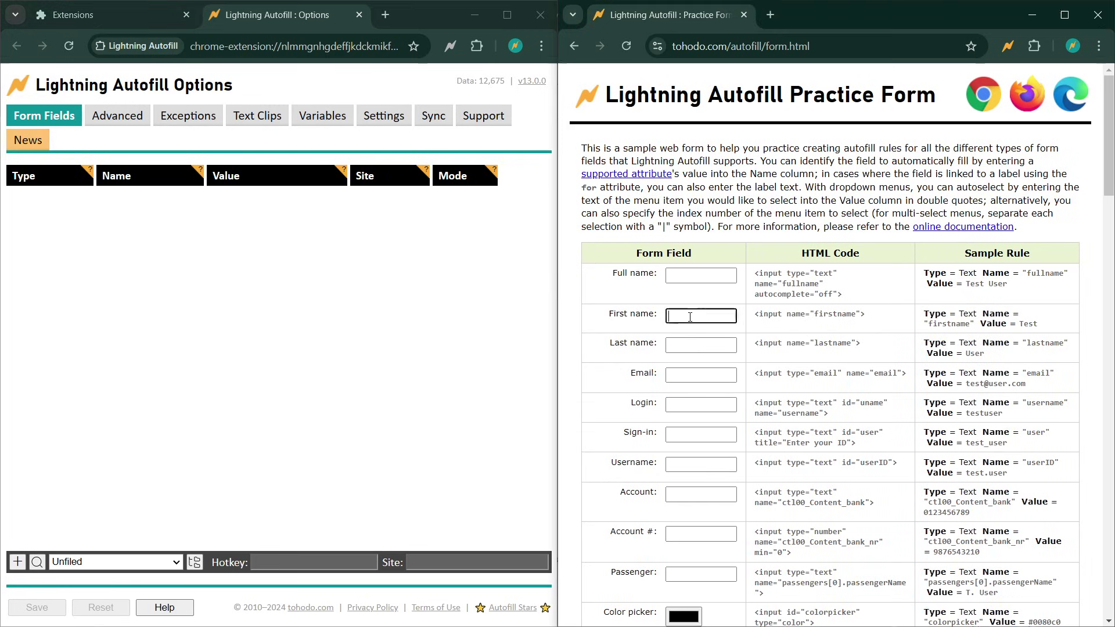
pyautogui.write('Test')
pyautogui.press('Tab')
pyautogui.write('s')
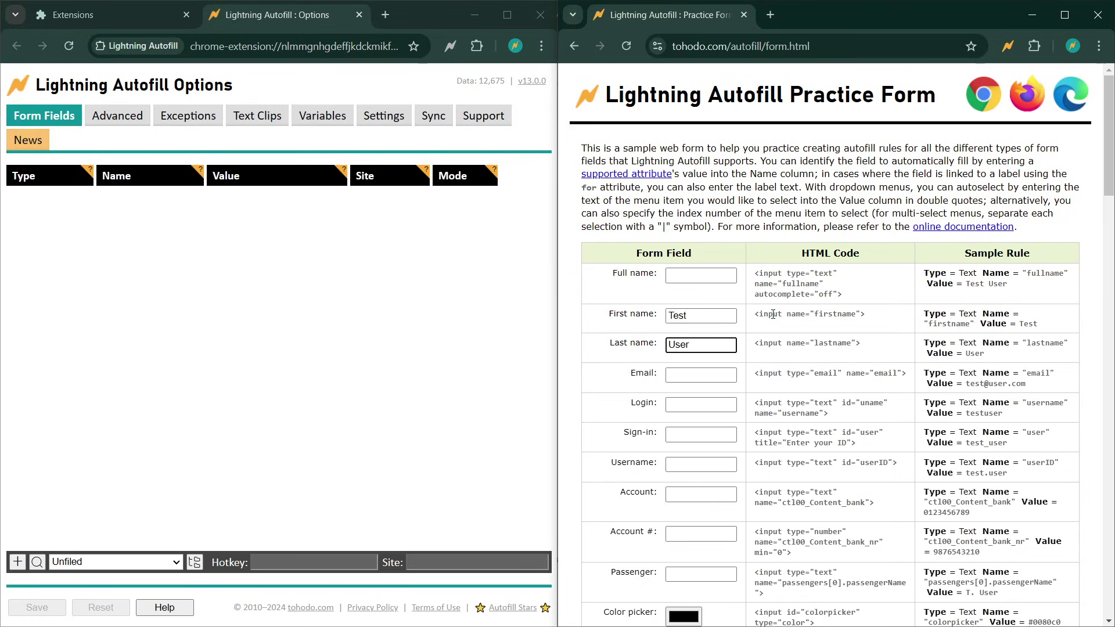
pyautogui.rightClick(687, 319)
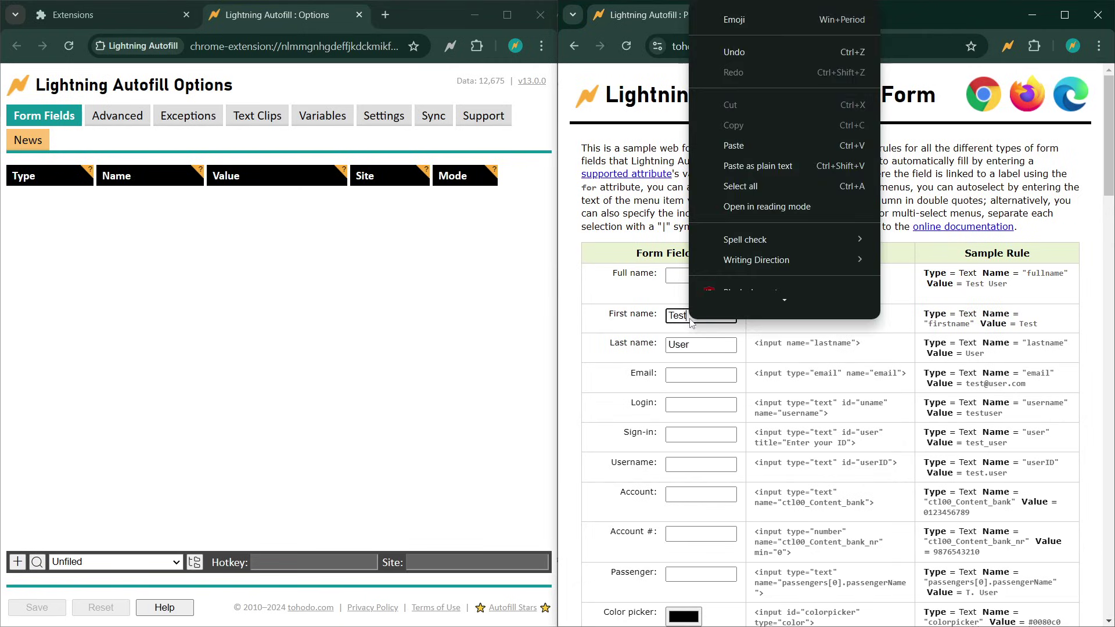
pyautogui.moveTo(756, 281)
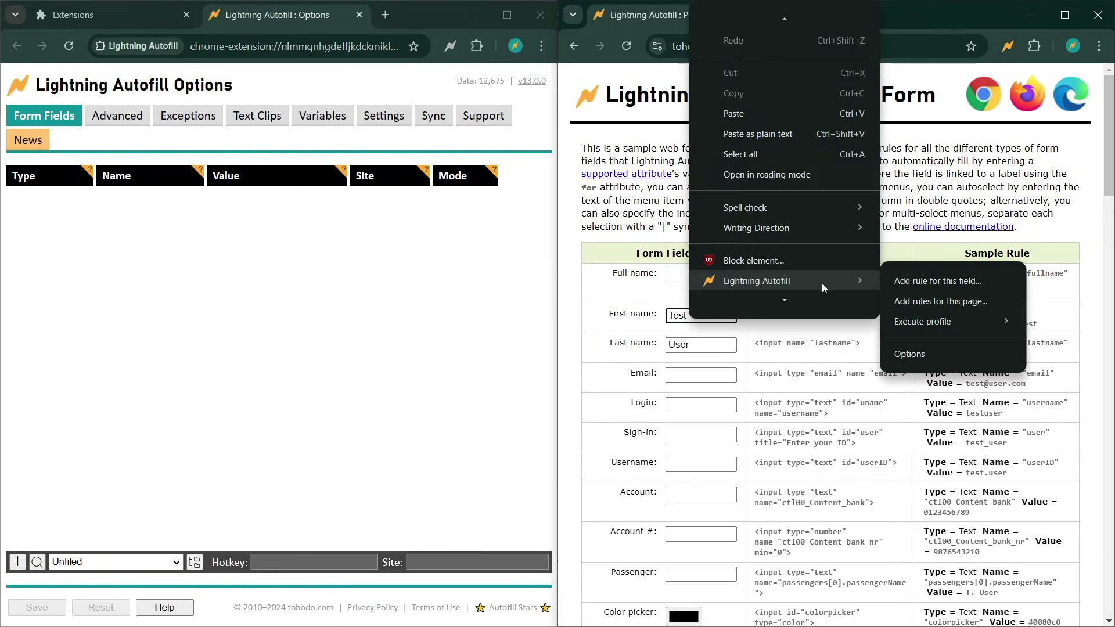
pyautogui.click(922, 283)
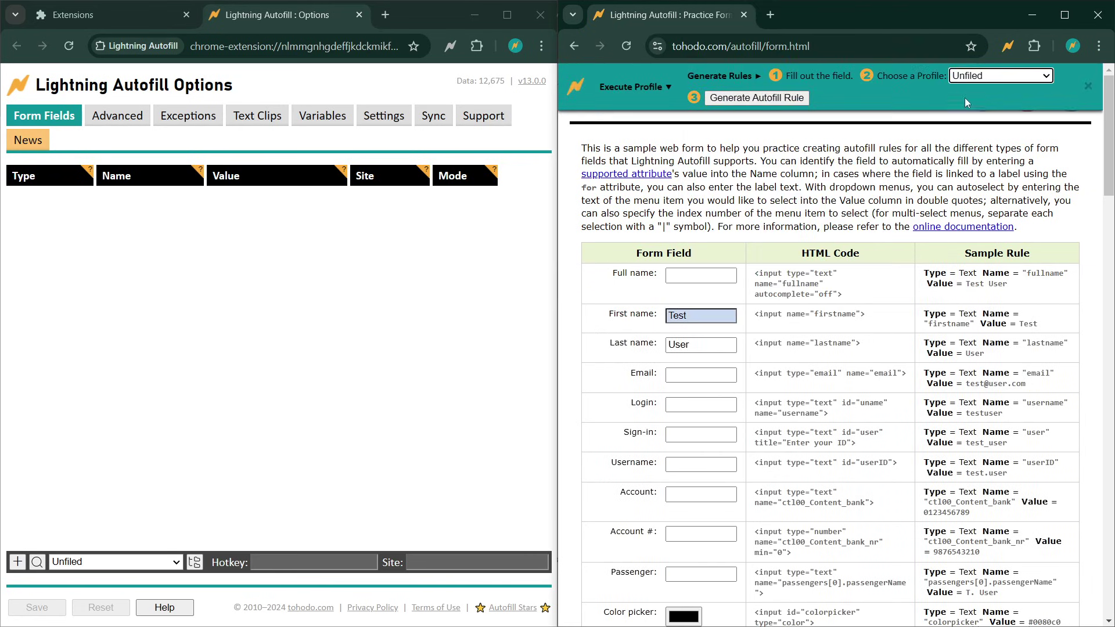
pyautogui.click(1001, 76)
pyautogui.click(986, 168)
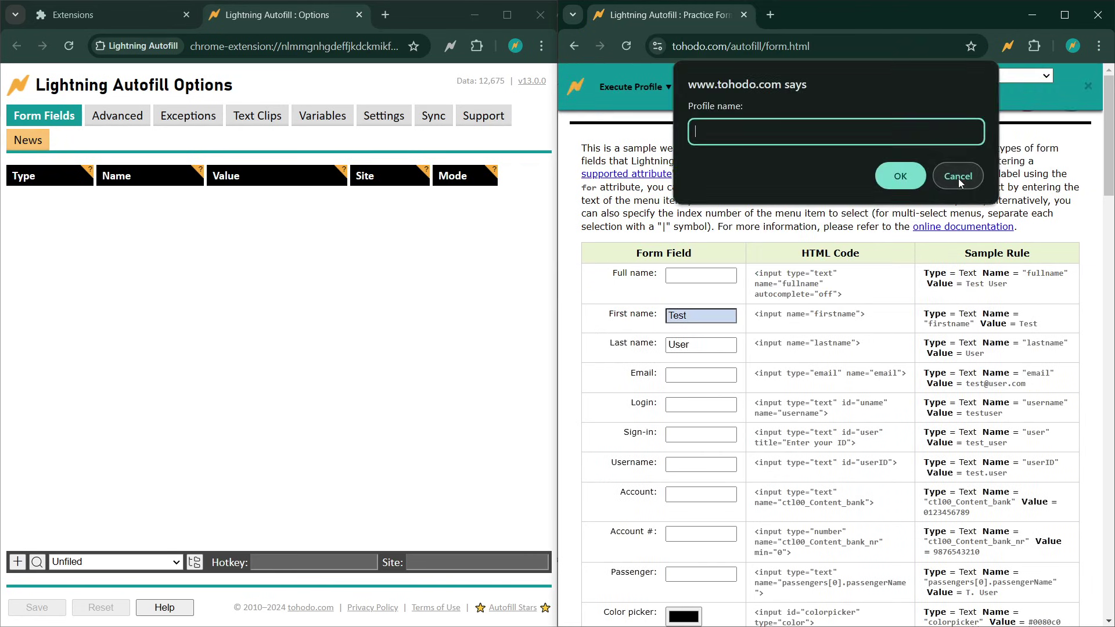
pyautogui.write('First')
pyautogui.click(906, 185)
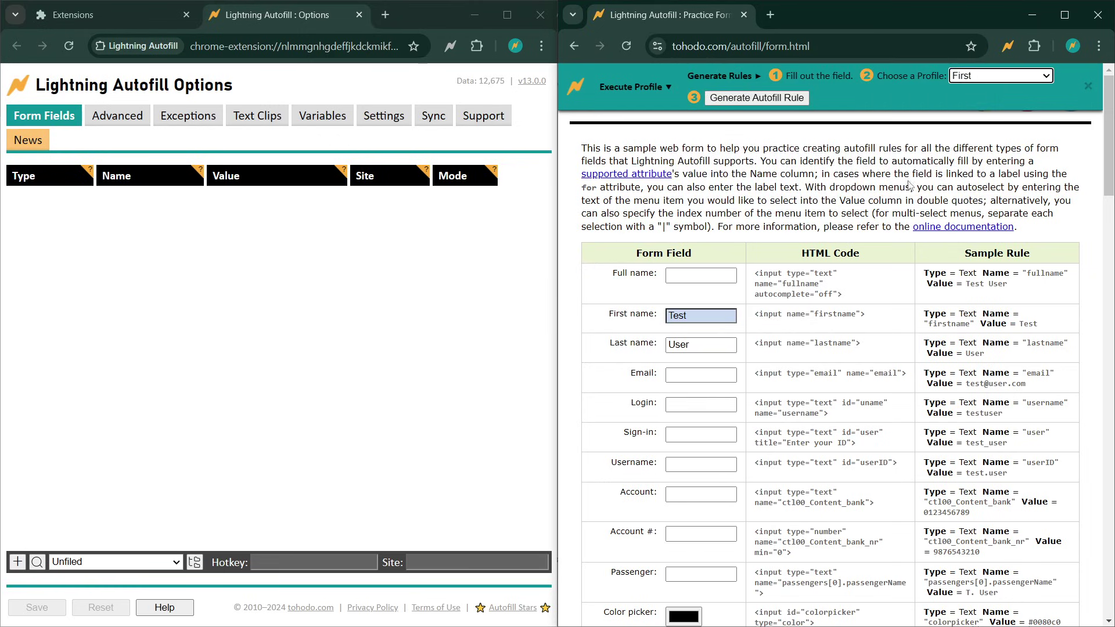
pyautogui.click(749, 97)
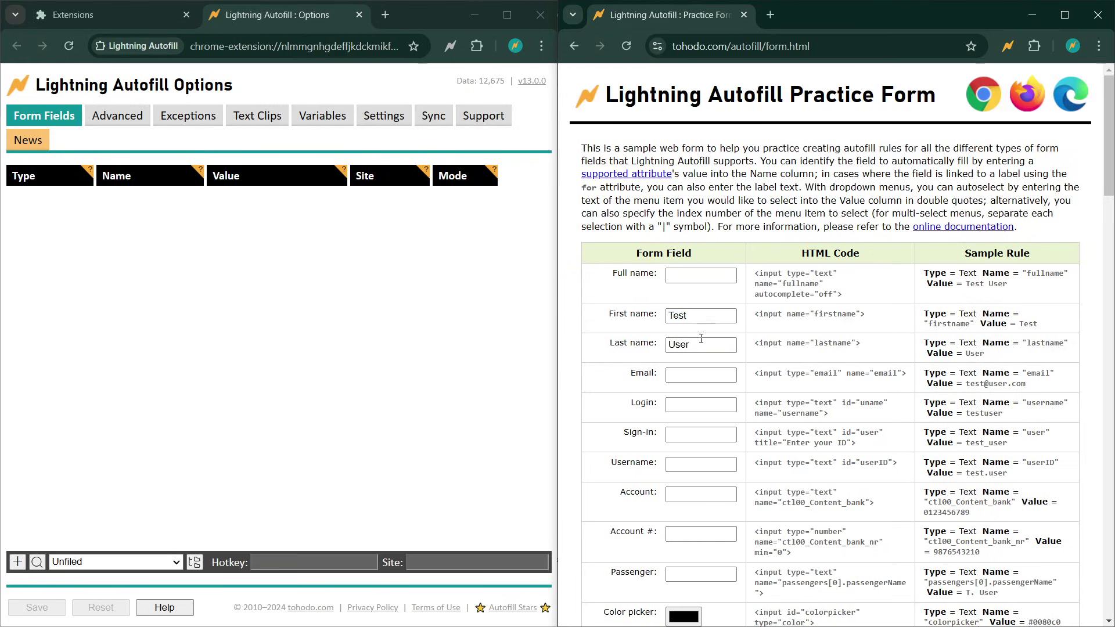
# Step: Generate a rule filling lastname with 'User', stored in a new profile named 'Last'
pyautogui.rightClick(728, 348)
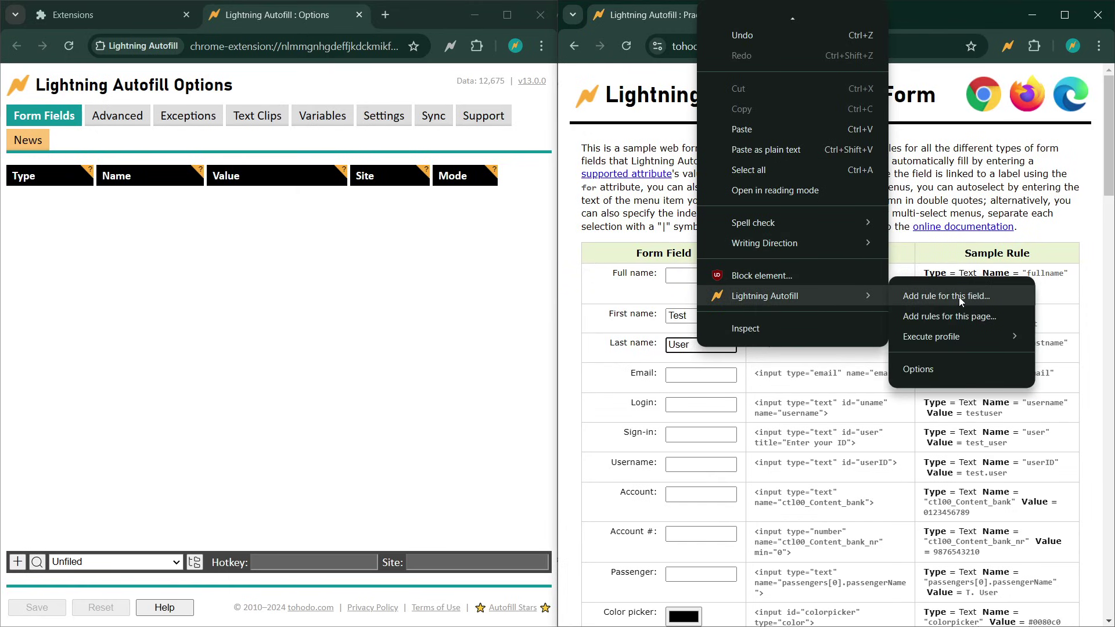
pyautogui.click(956, 297)
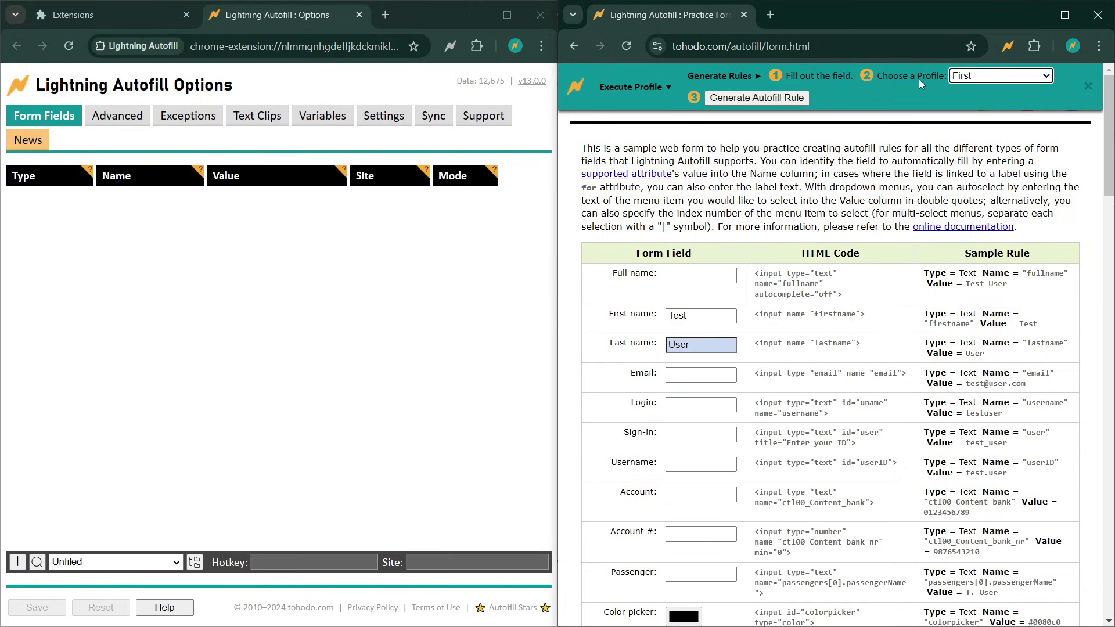
pyautogui.click(963, 77)
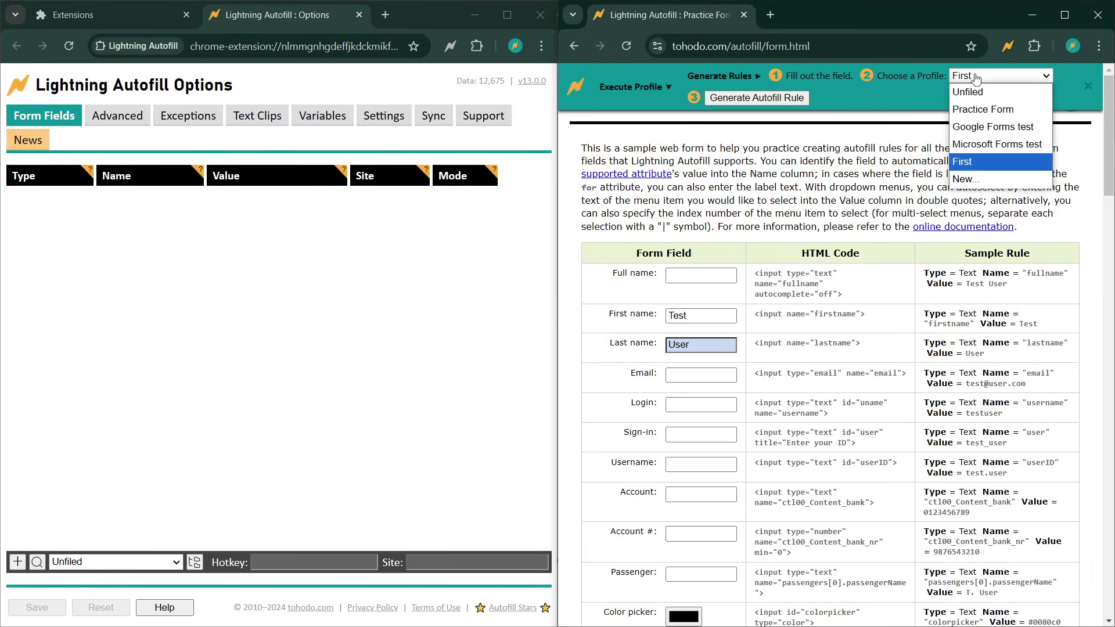
pyautogui.click(981, 180)
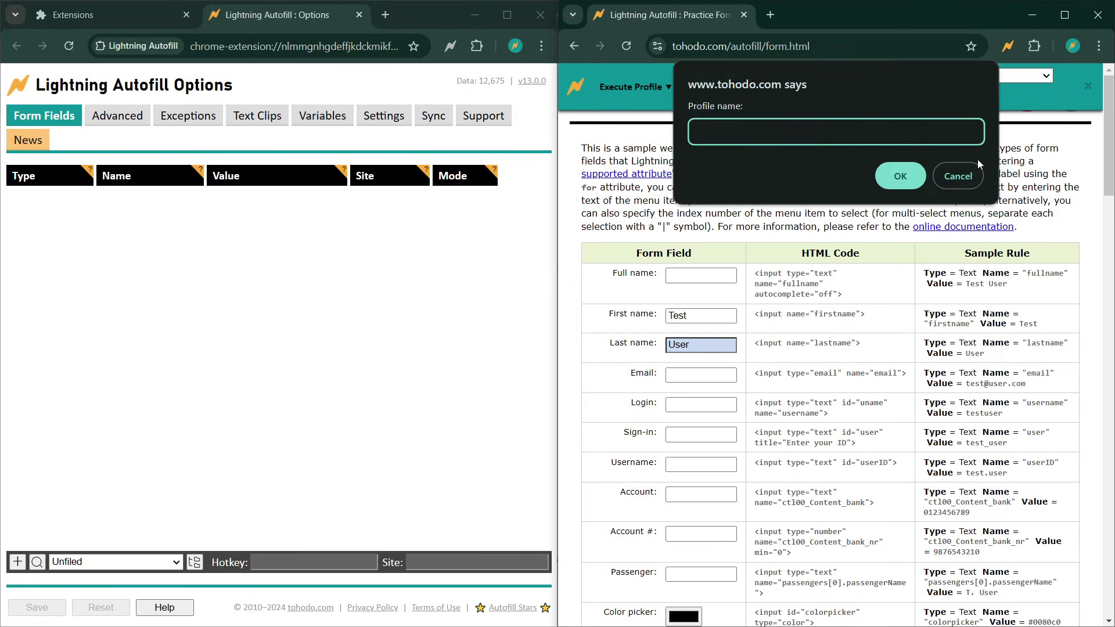
pyautogui.write('Last')
pyautogui.click(901, 177)
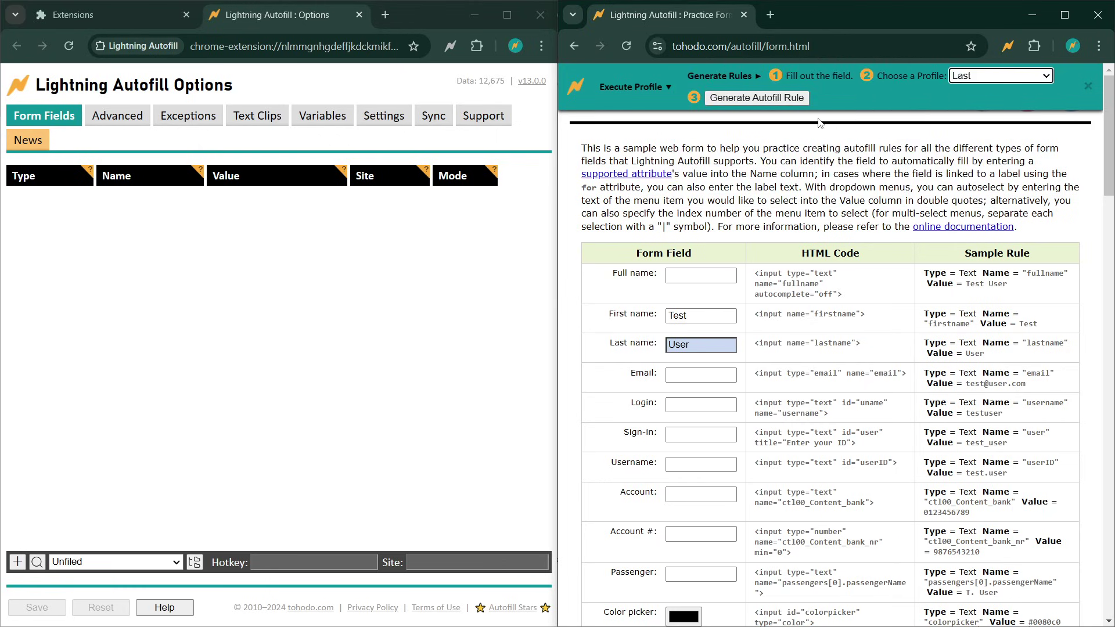
pyautogui.click(780, 98)
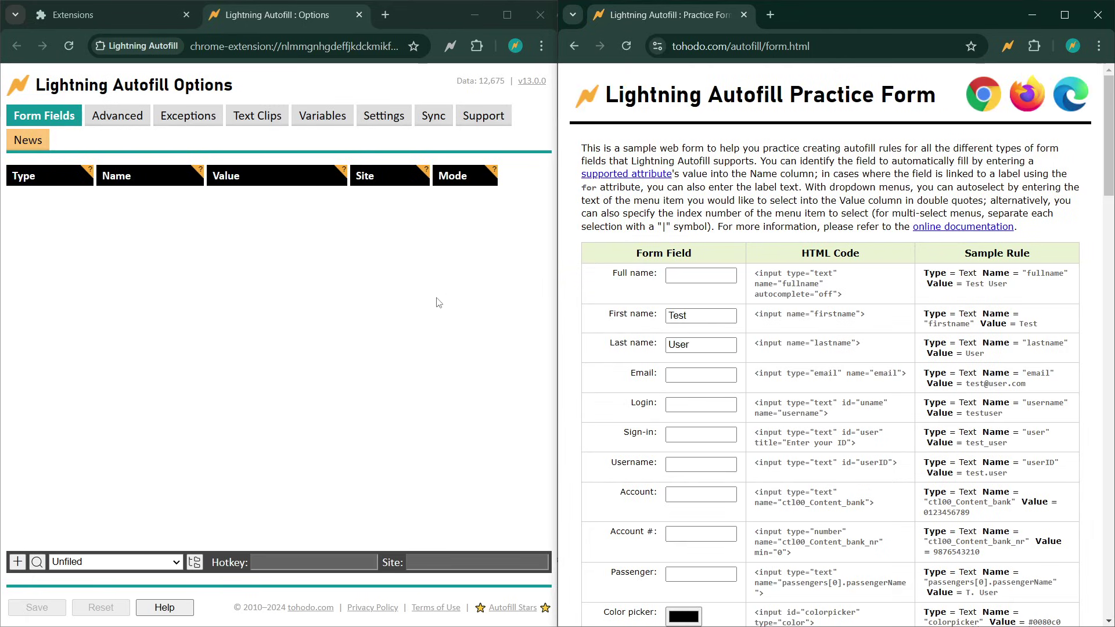
# Step: Check the lastname rule in Last, then view the First profile's rule
pyautogui.click(414, 305)
pyautogui.click(144, 566)
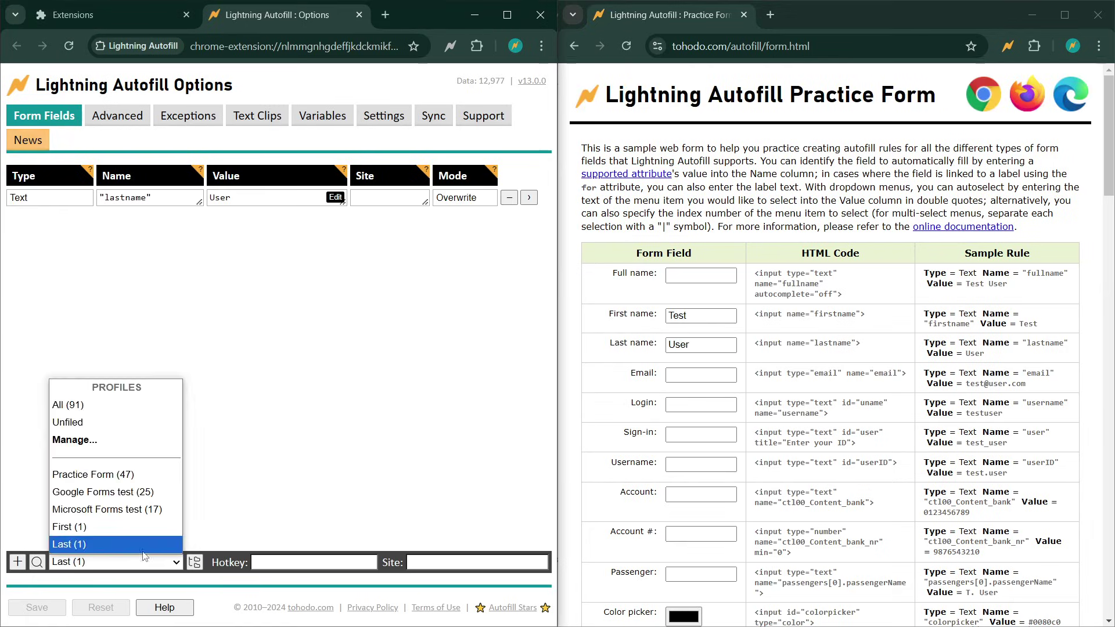
pyautogui.click(114, 526)
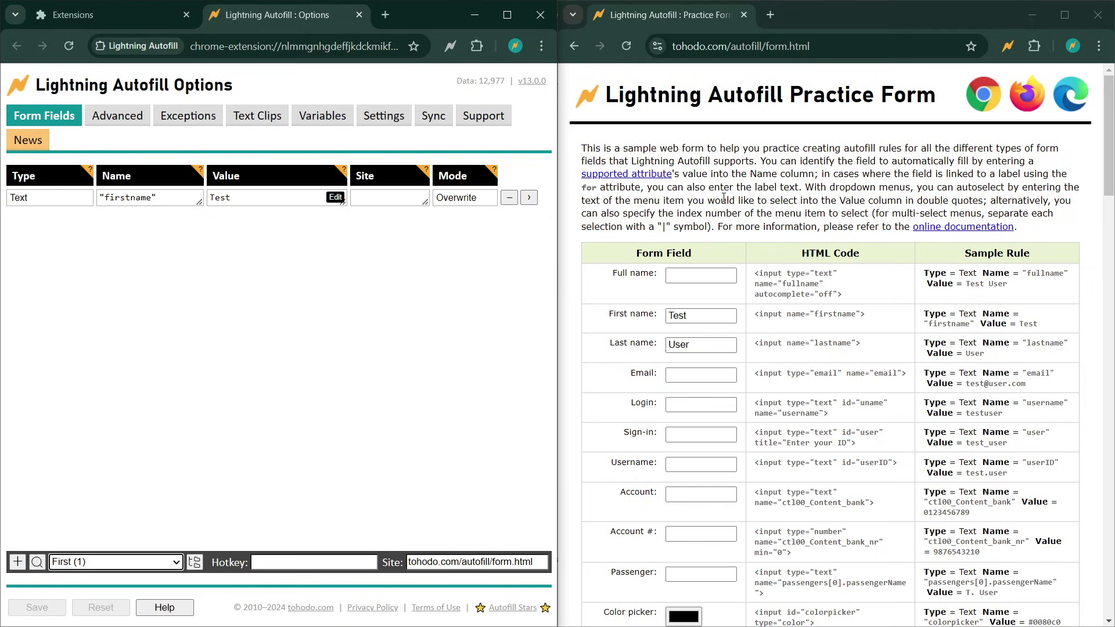
# Step: Reload the practice form and execute the Last profile on it
pyautogui.click(626, 47)
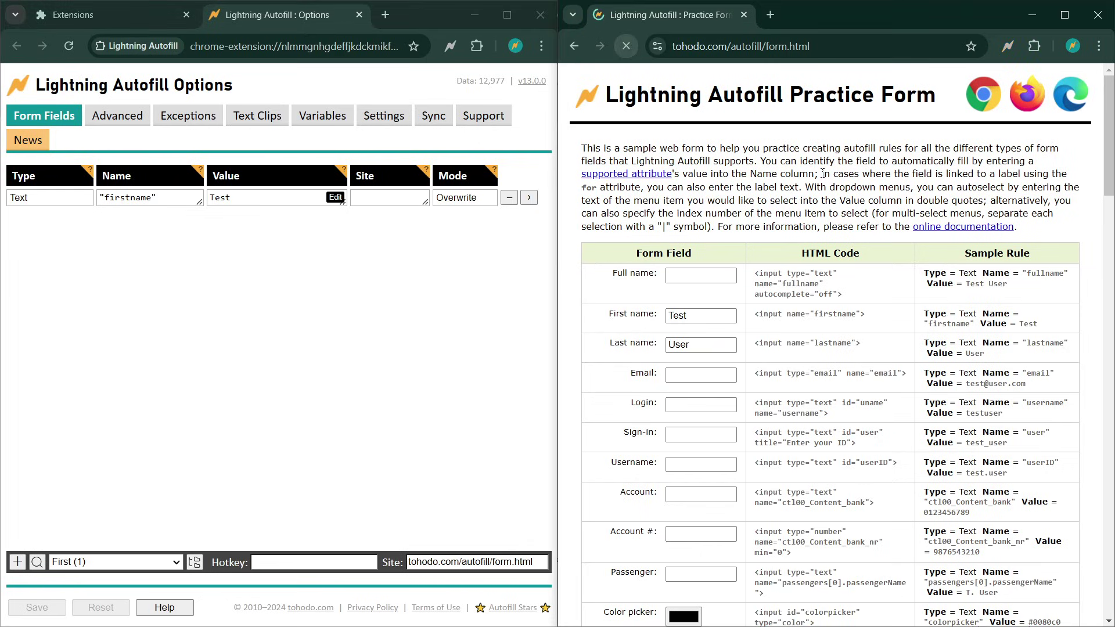
pyautogui.rightClick(696, 292)
pyautogui.moveTo(766, 502)
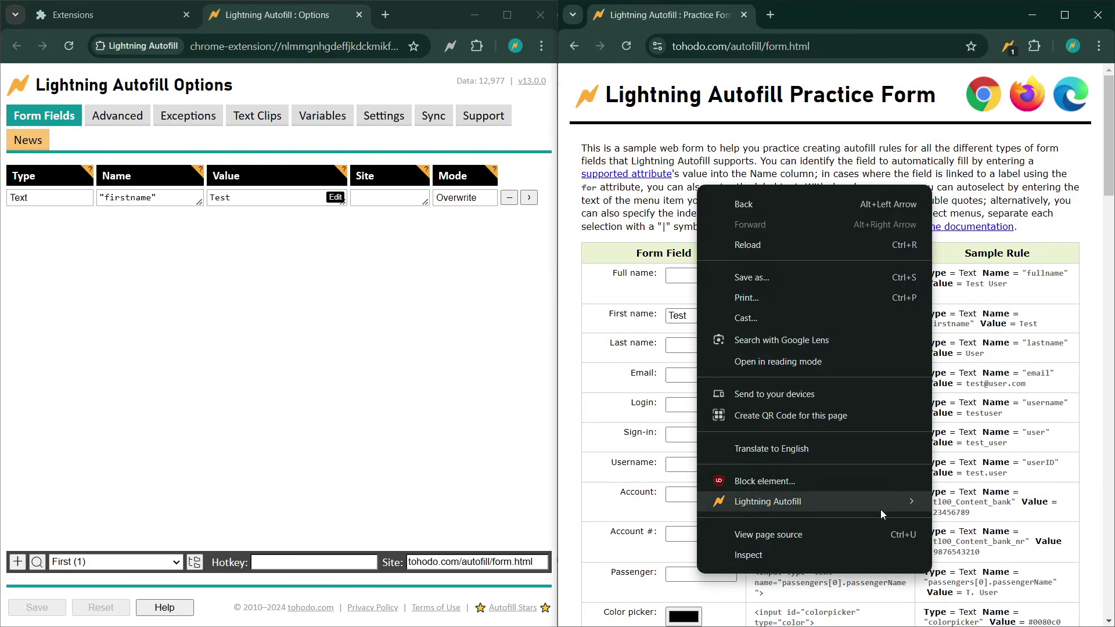
pyautogui.moveTo(1002, 522)
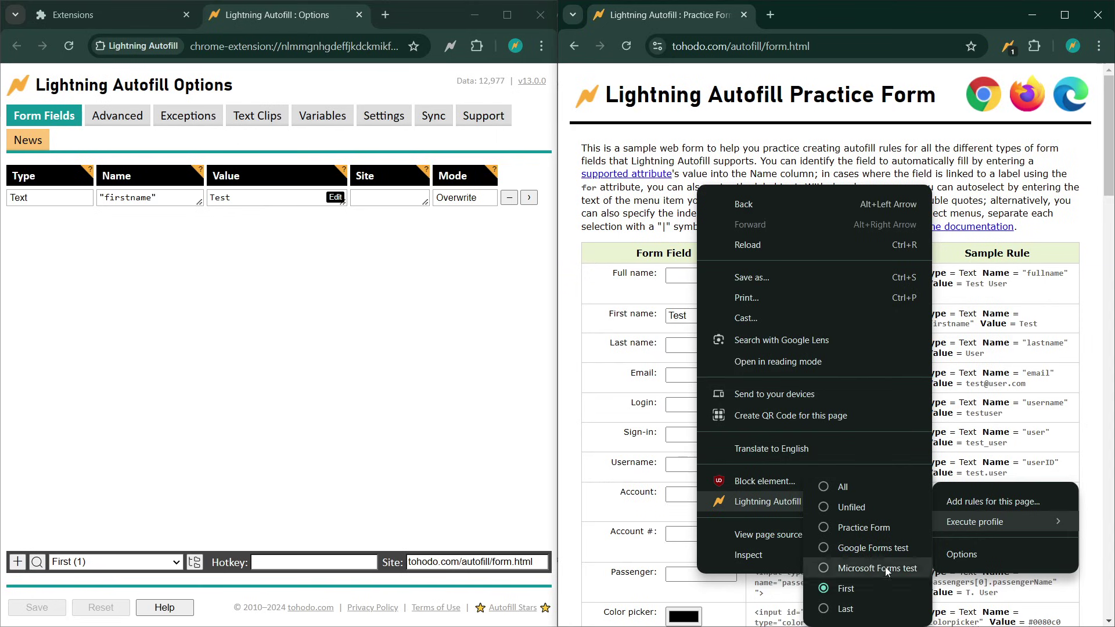
pyautogui.click(862, 606)
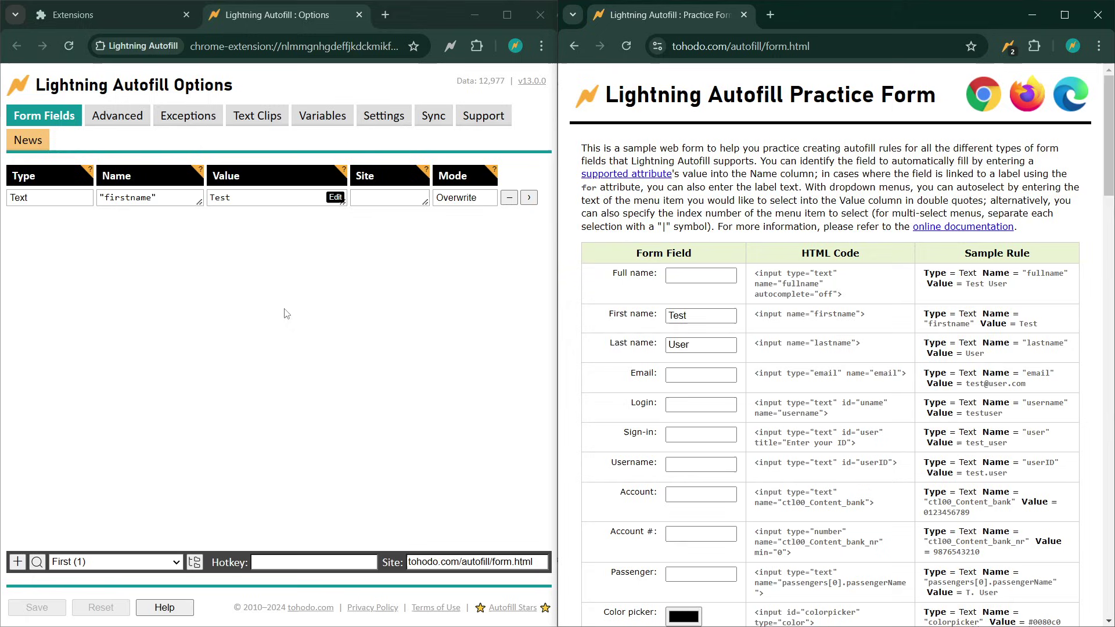
# Step: Add an empty profile named 'DEMO' in Manage Profiles and save the profile list
pyautogui.click(195, 561)
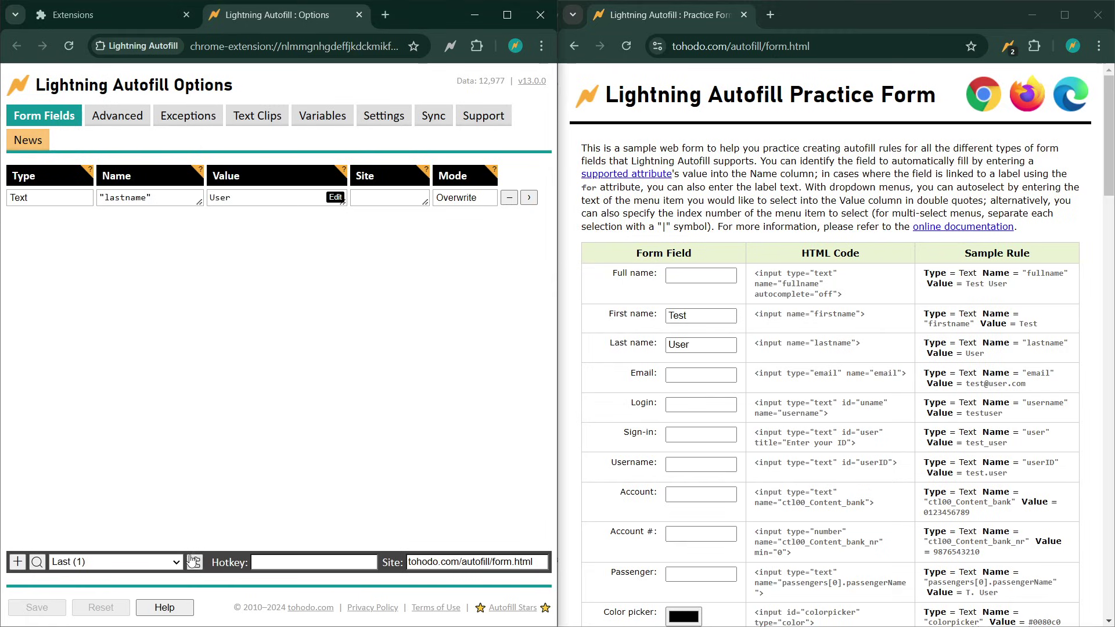
pyautogui.click(194, 562)
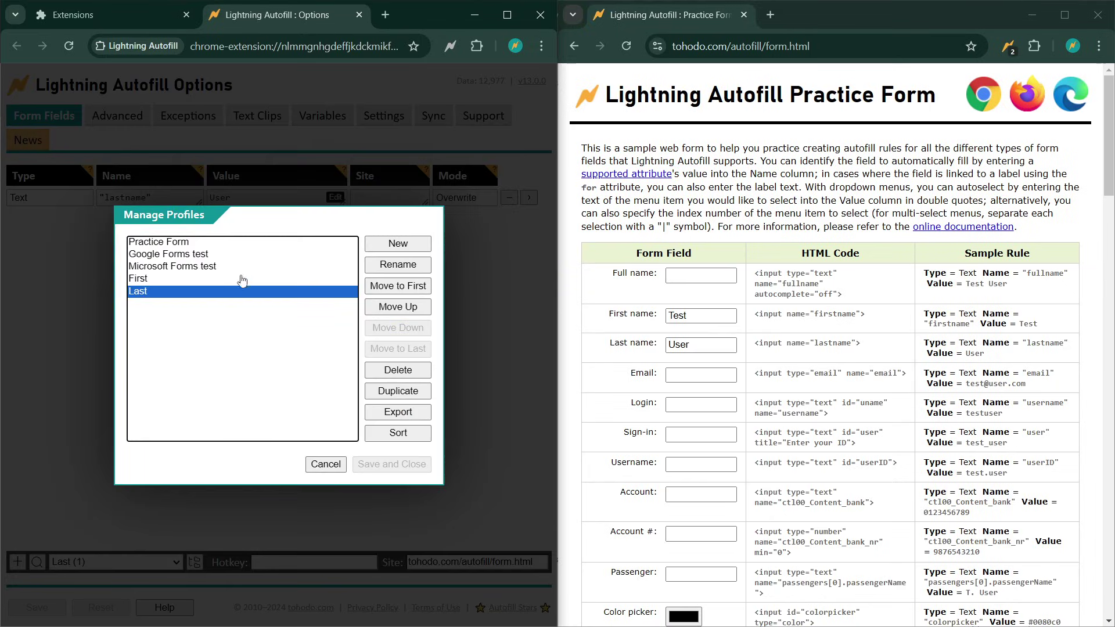
pyautogui.click(397, 244)
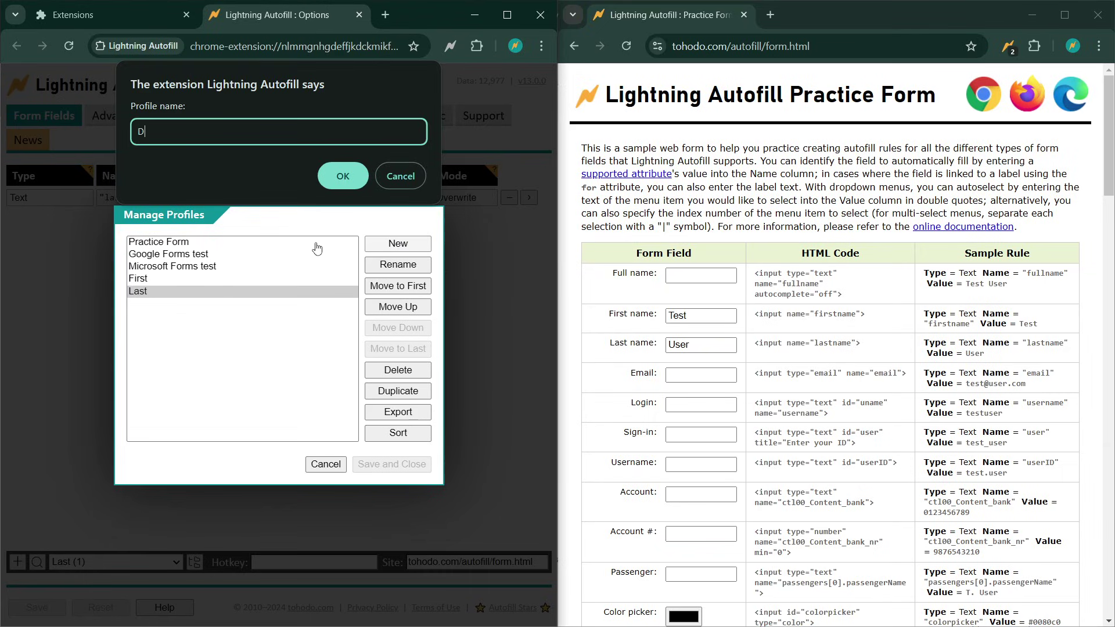
pyautogui.click(346, 176)
pyautogui.click(387, 465)
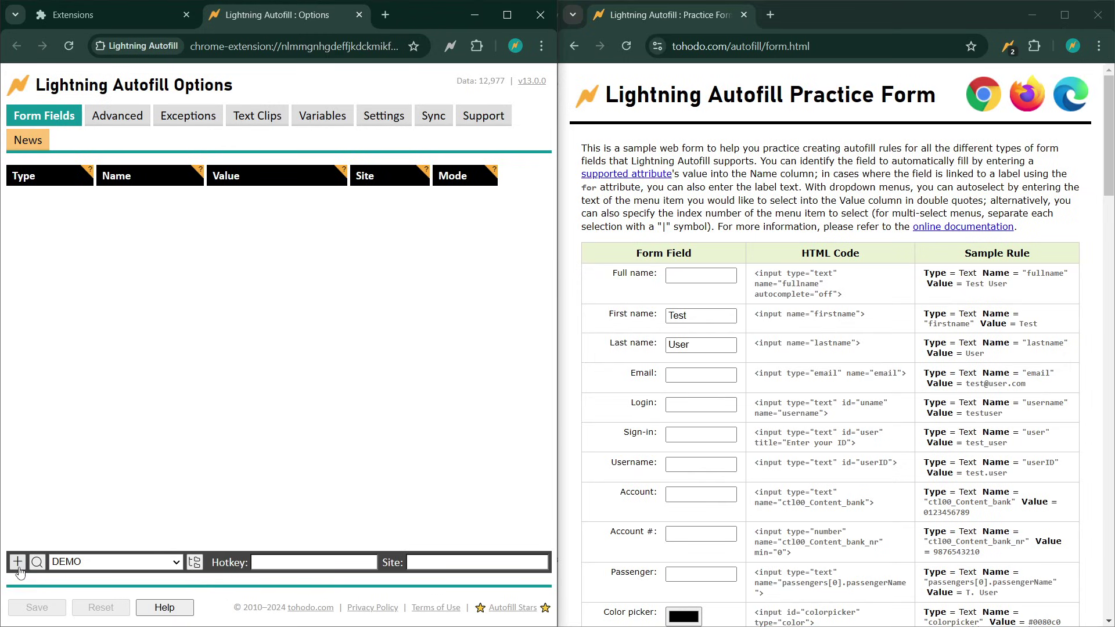
pyautogui.click(18, 563)
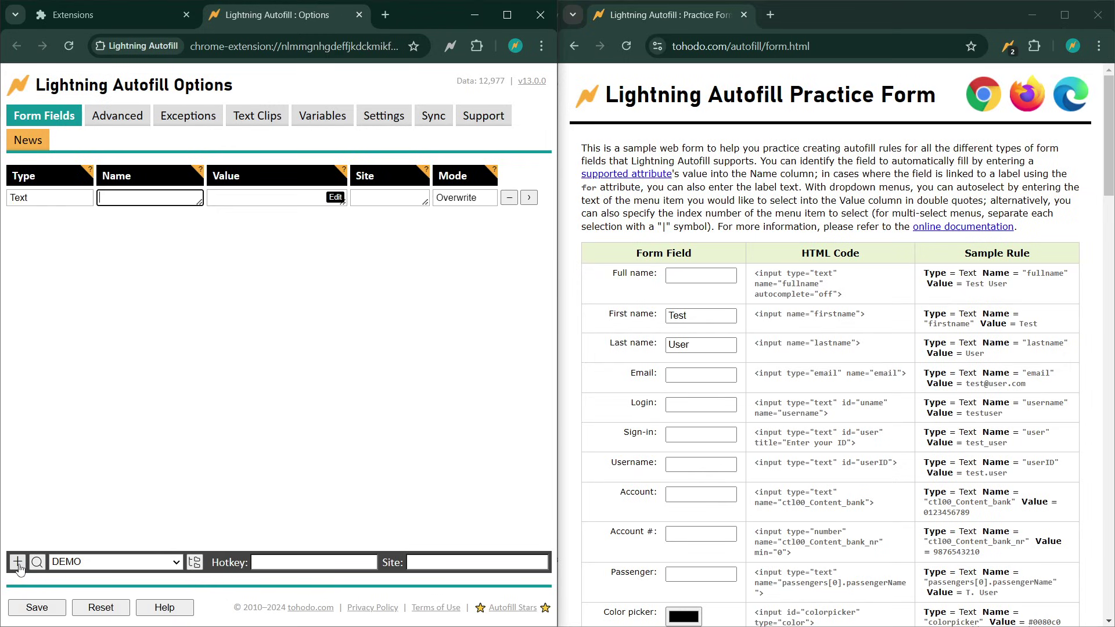
pyautogui.click(64, 202)
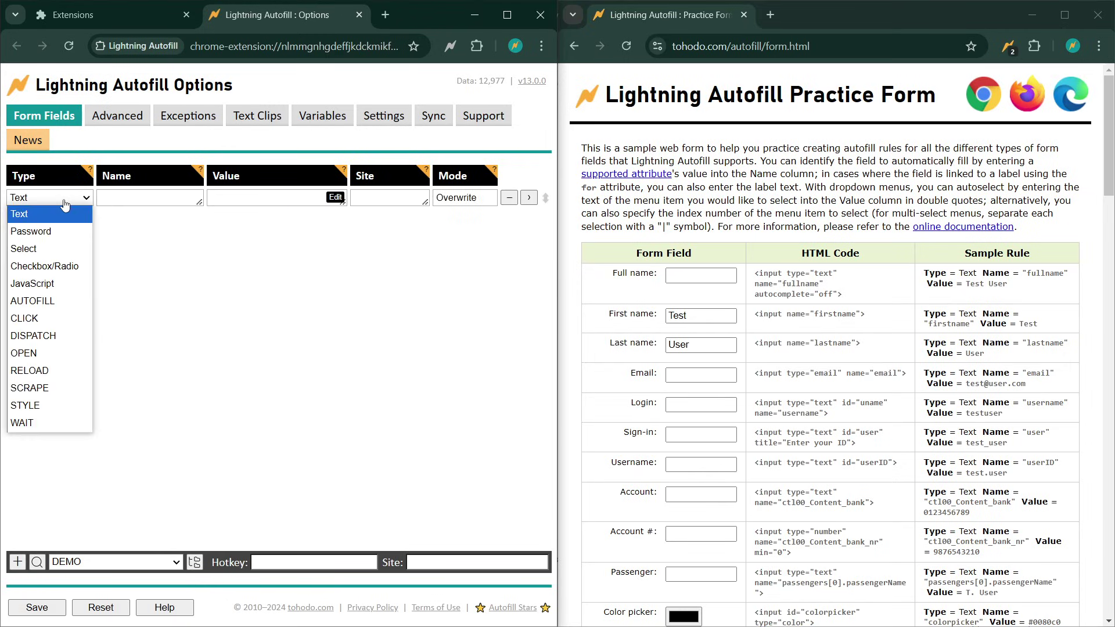
pyautogui.click(48, 305)
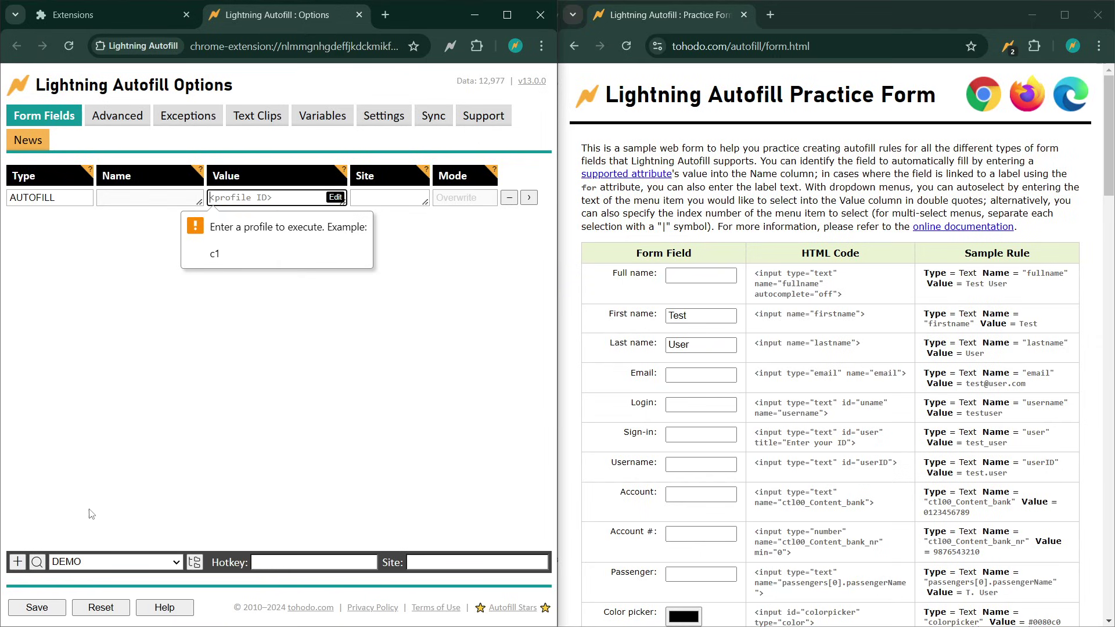
pyautogui.click(160, 564)
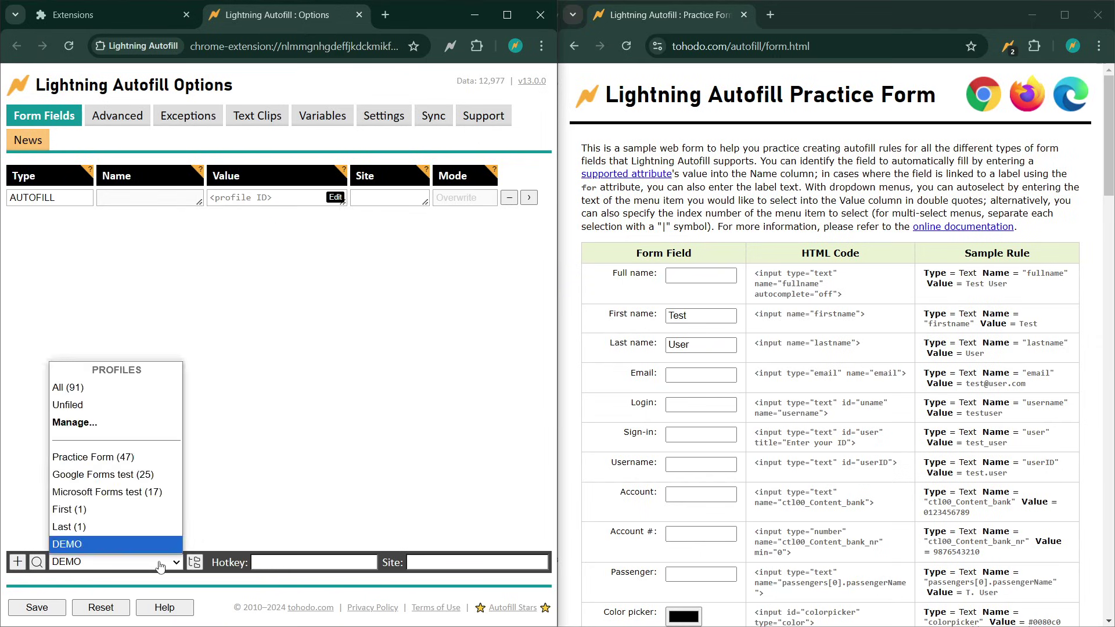
pyautogui.click(119, 517)
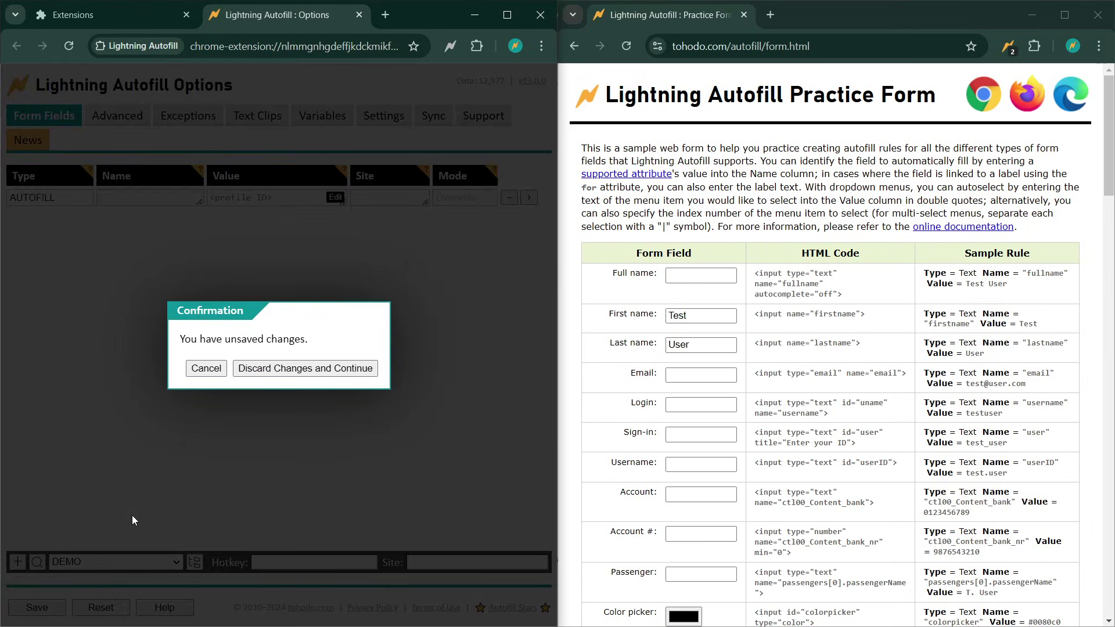
pyautogui.click(259, 377)
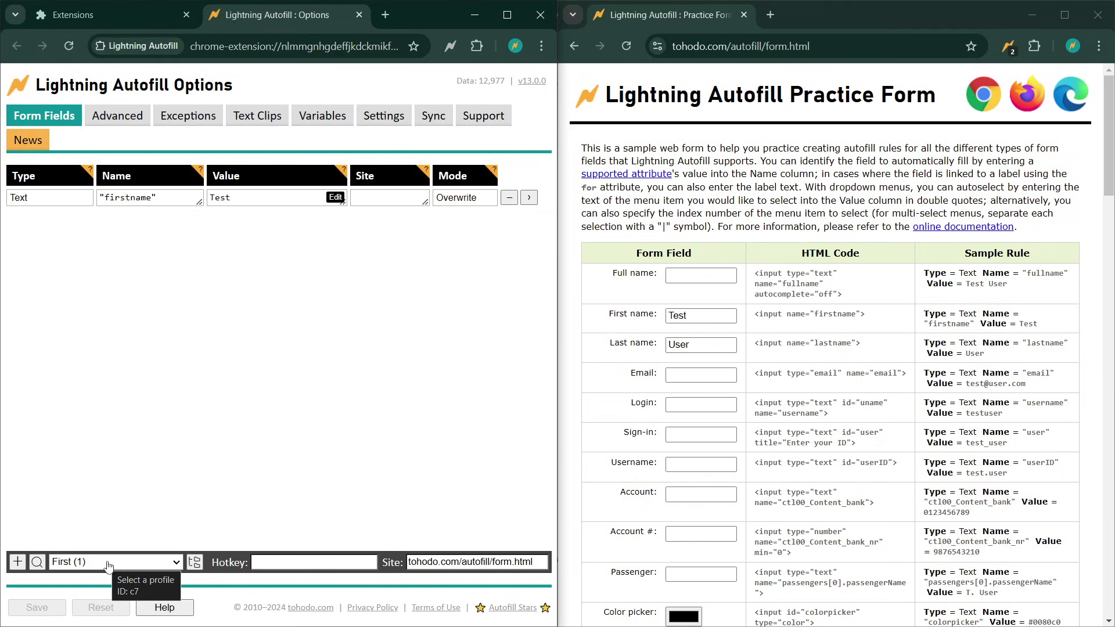
pyautogui.click(107, 564)
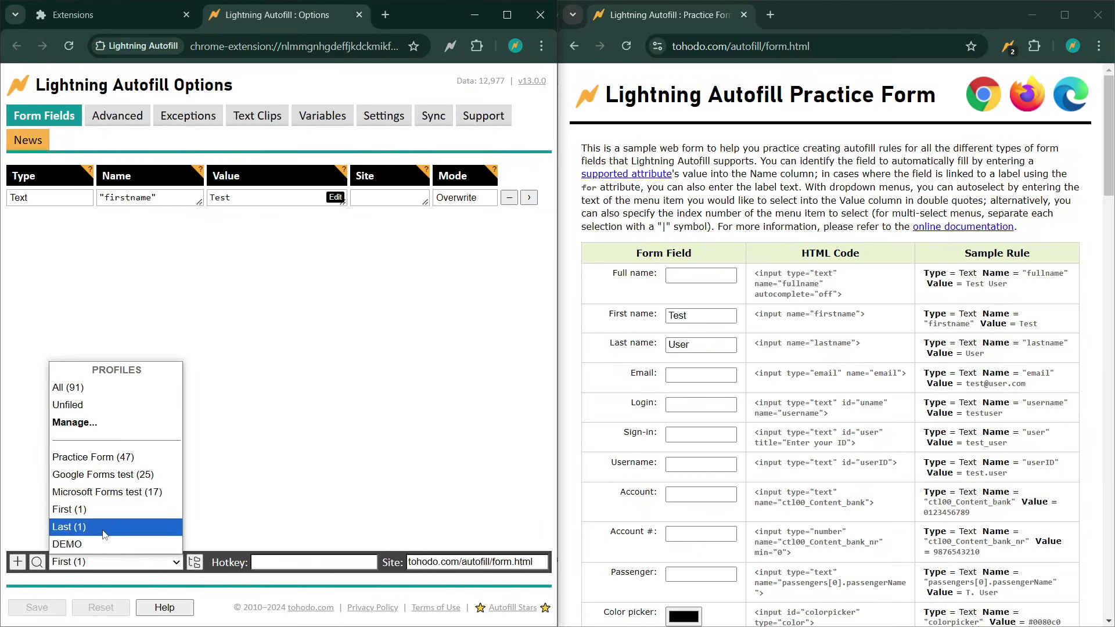
pyautogui.click(105, 530)
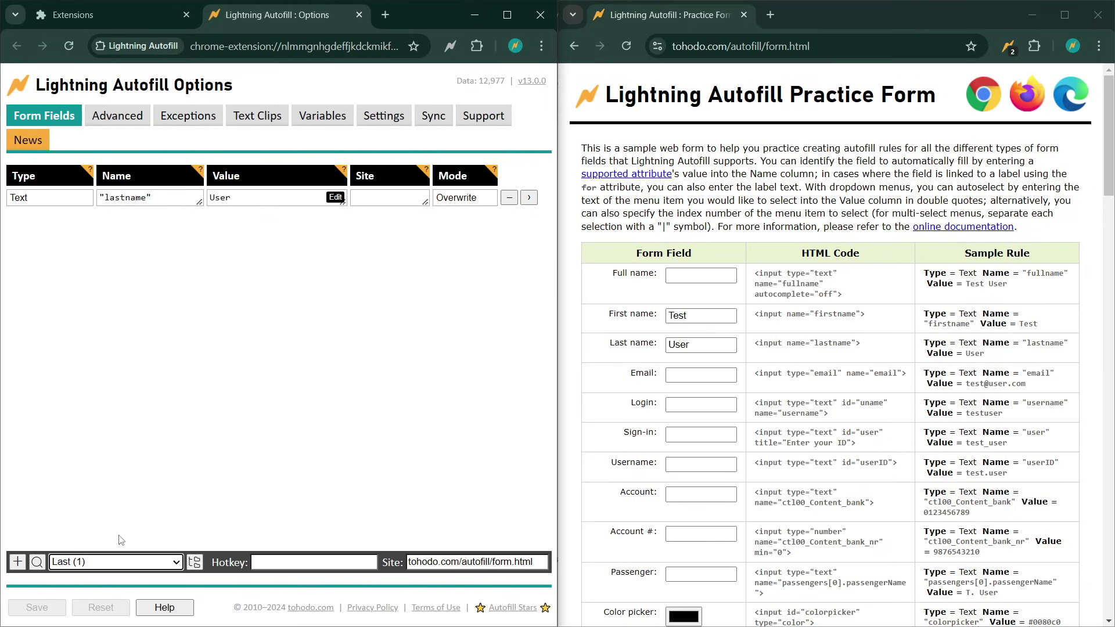
# Step: In the DEMO profile, add a first AUTOFILL rule with value c7
pyautogui.click(111, 564)
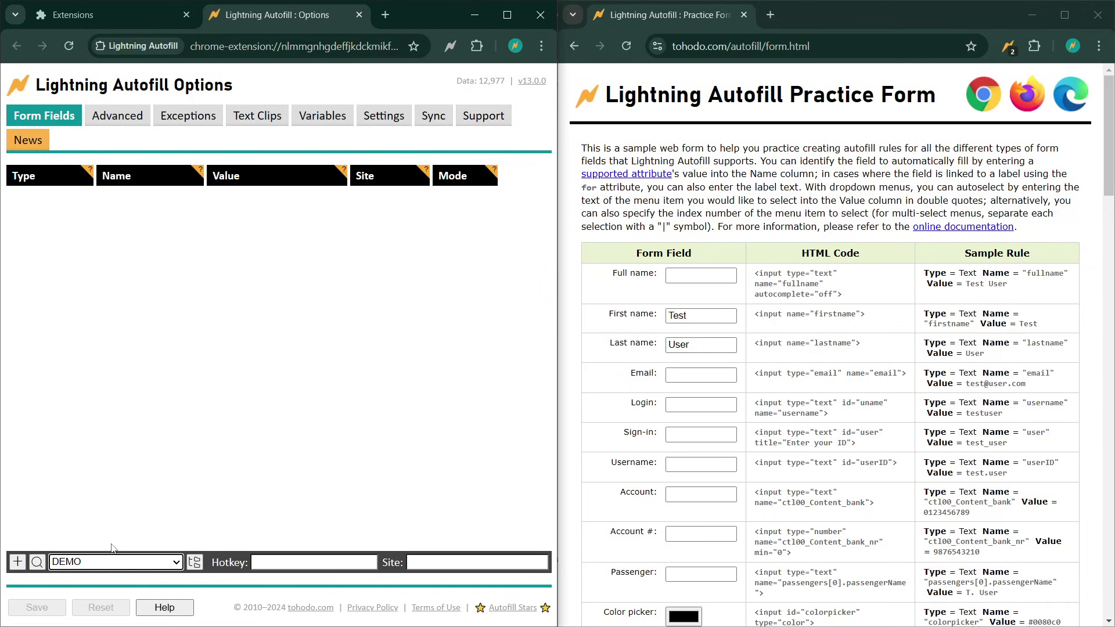
pyautogui.click(16, 562)
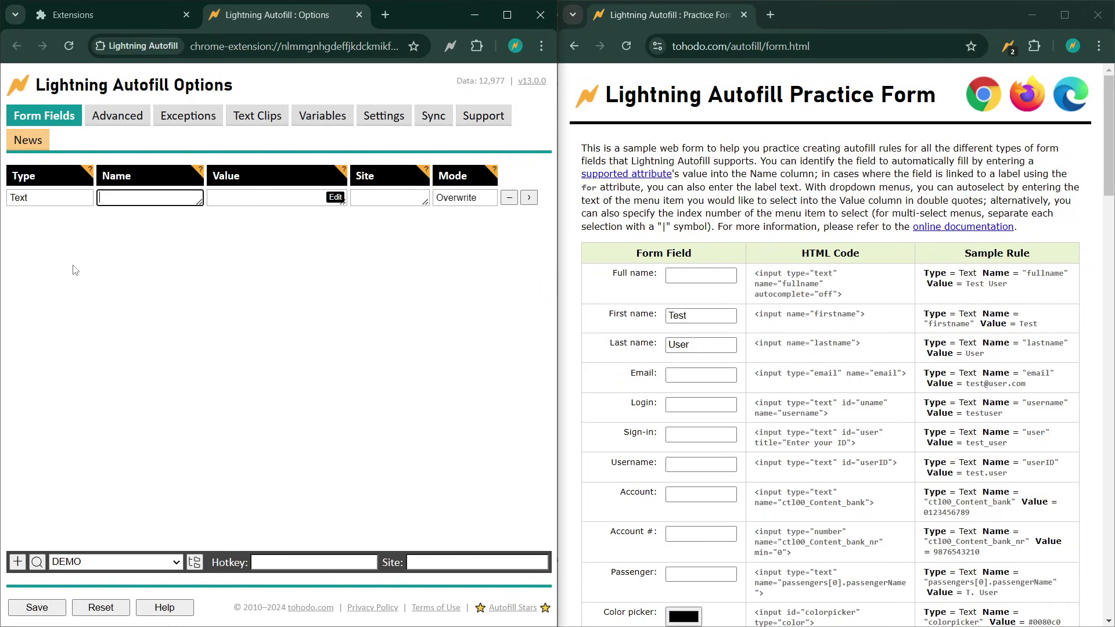
pyautogui.click(82, 199)
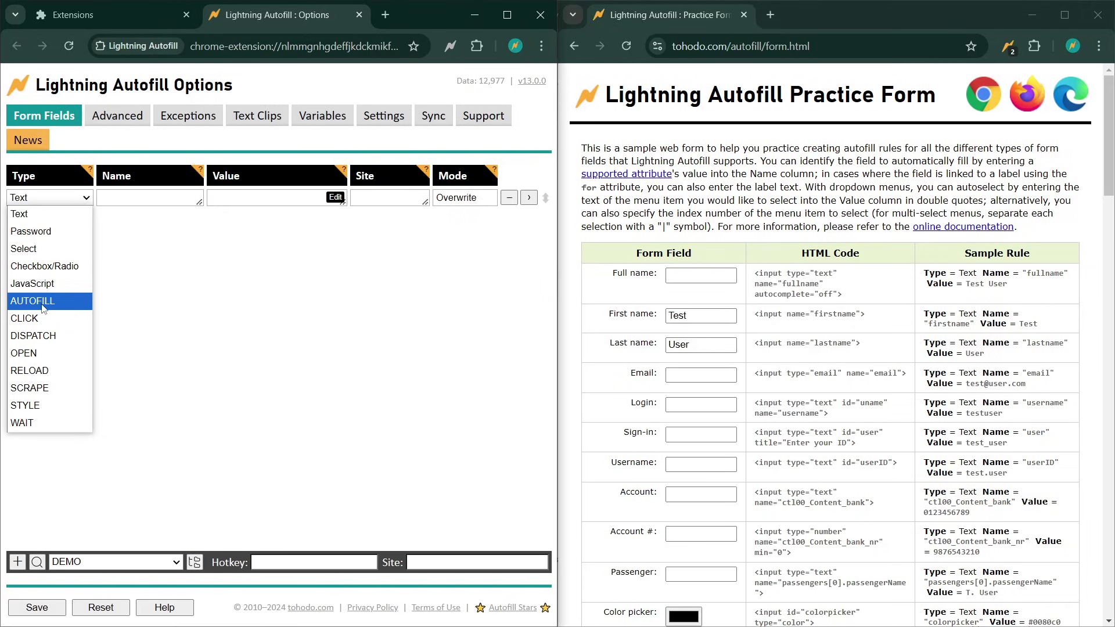
pyautogui.click(43, 310)
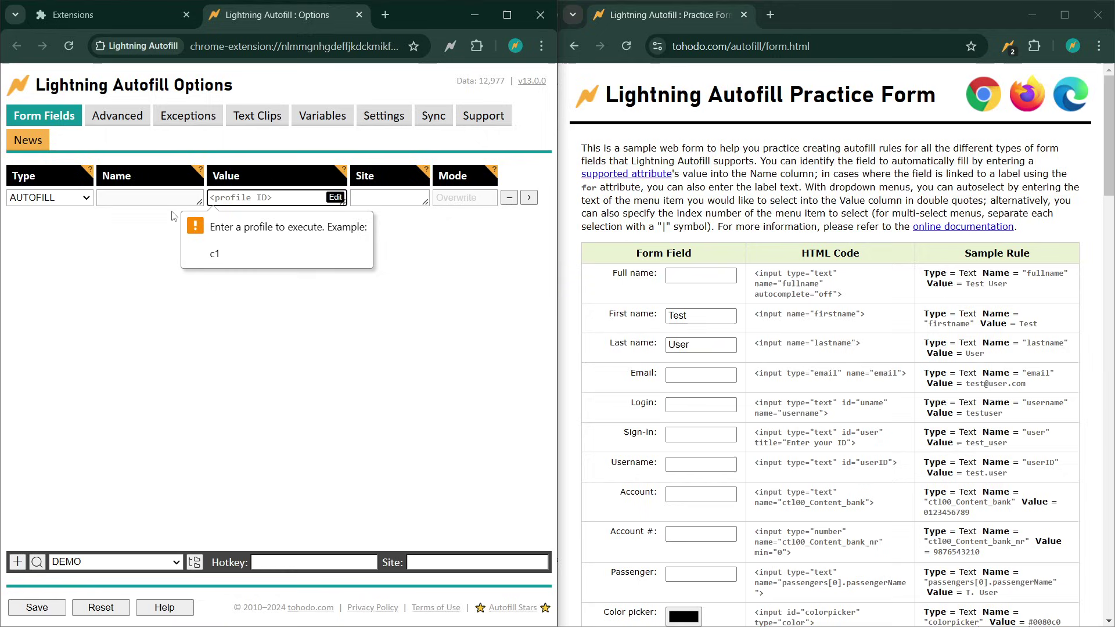
pyautogui.write('c')
pyautogui.write('7')
pyautogui.click(110, 293)
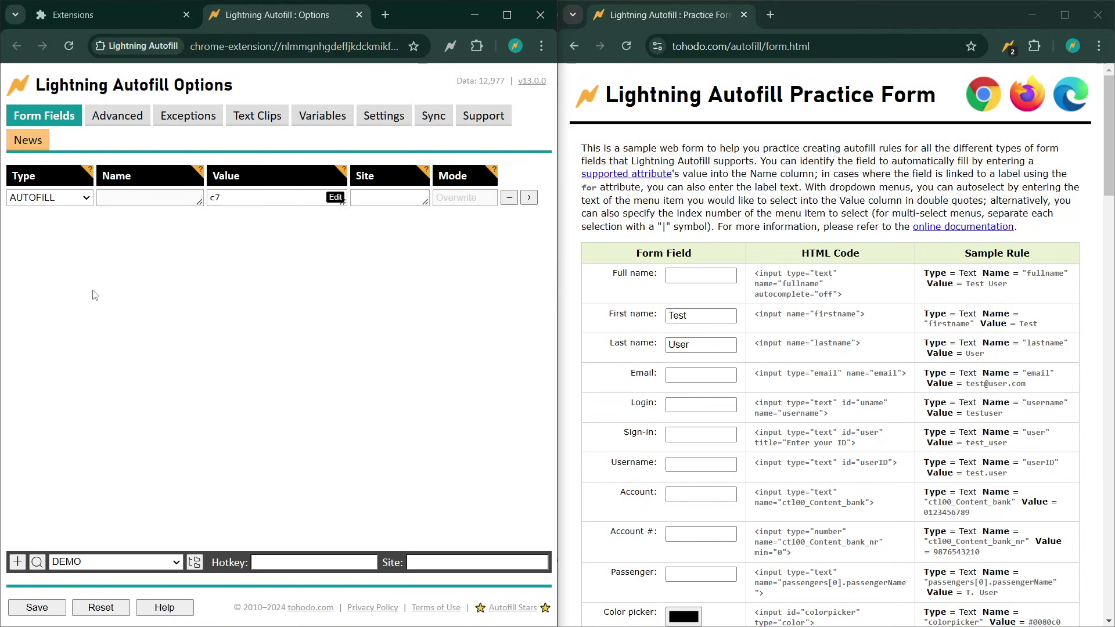
# Step: Add a second AUTOFILL rule with value c8 and save the DEMO profile
pyautogui.click(17, 562)
pyautogui.click(69, 220)
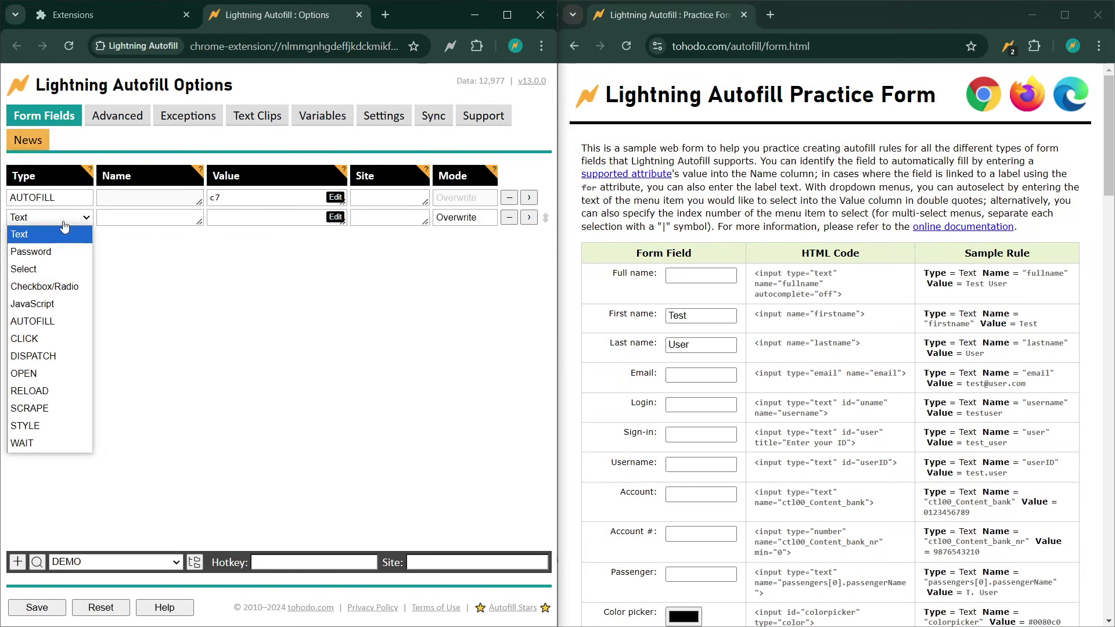
pyautogui.click(64, 327)
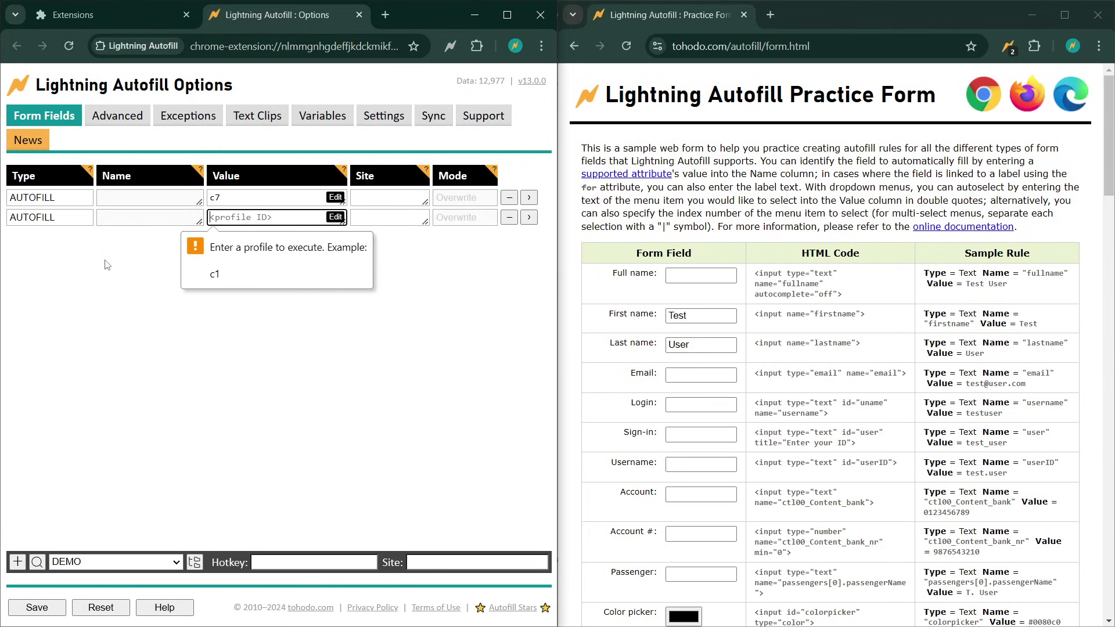
pyautogui.write('c8')
pyautogui.click(140, 340)
pyautogui.click(37, 607)
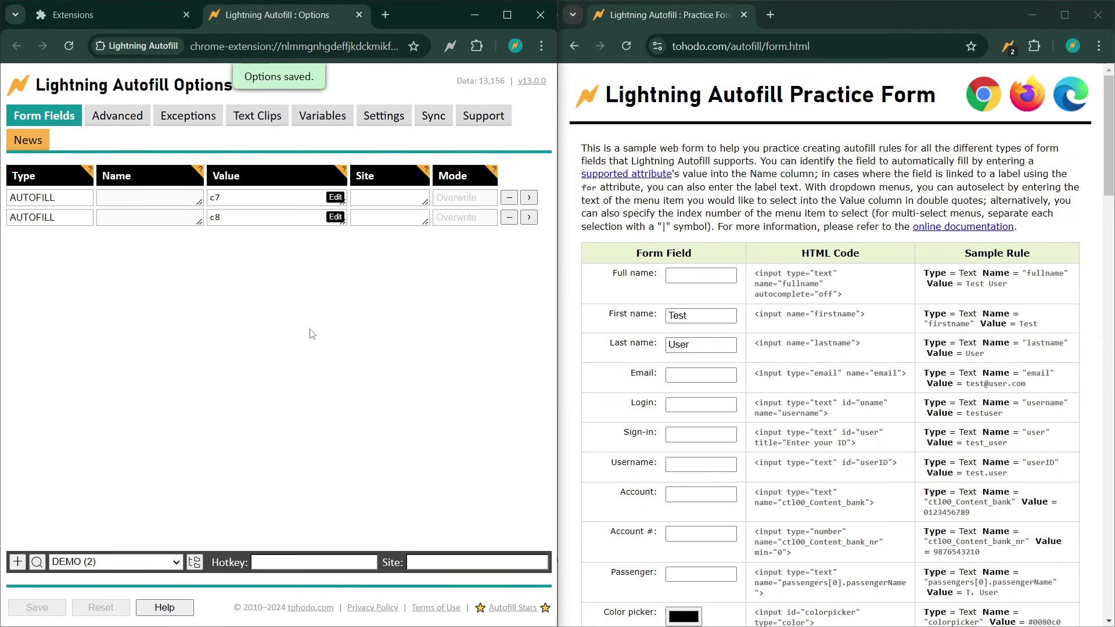
# Step: Bring the practice form window forward and reload the page
pyautogui.click(673, 229)
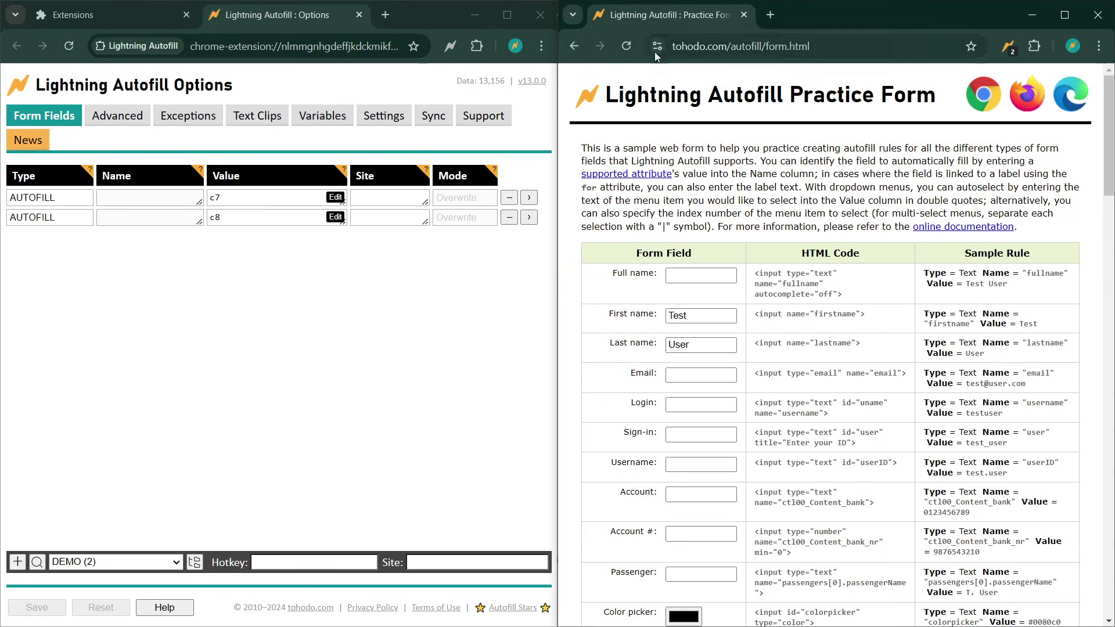
pyautogui.click(626, 46)
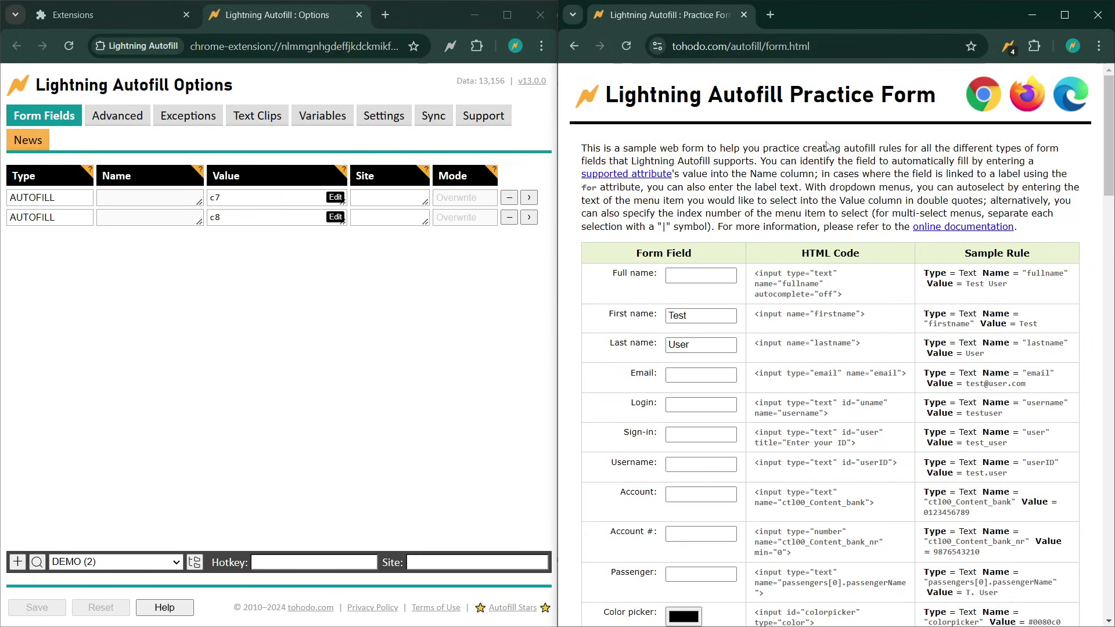